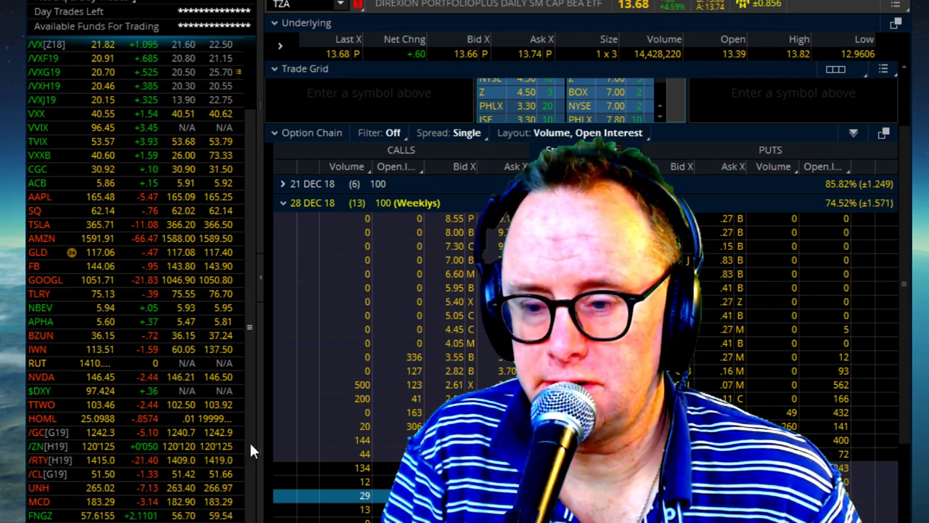
# - Load /ES and IWM from the watchlist, and switch from the option chain to the price chart
pyautogui.scroll(2, 250, 450)
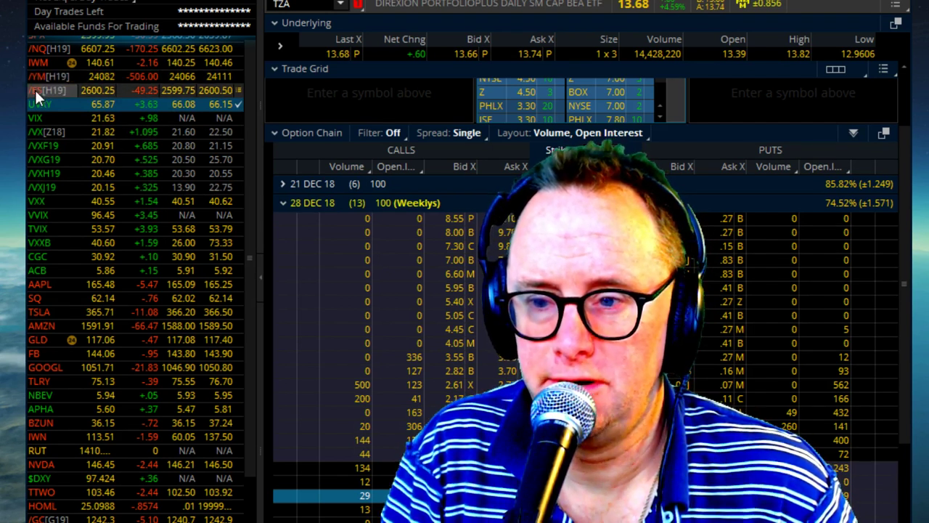
pyautogui.click(34, 90)
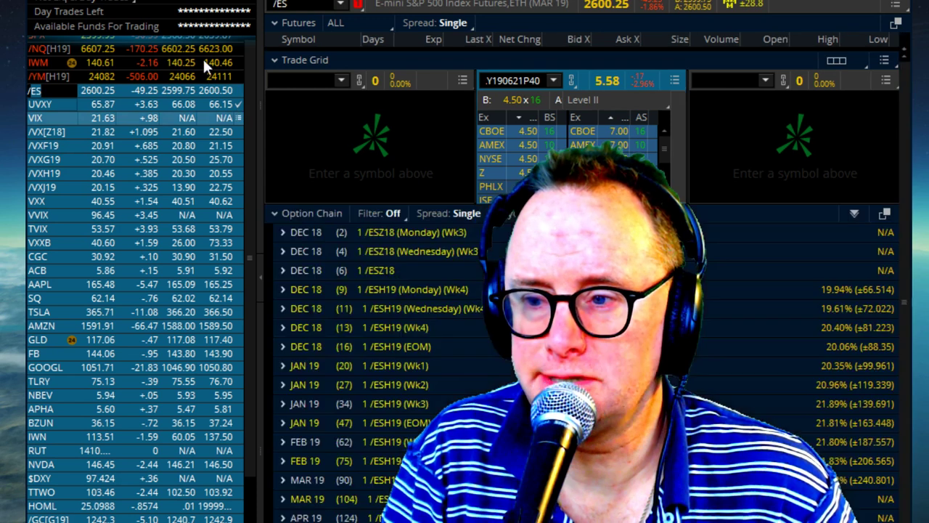
pyautogui.click(202, 59)
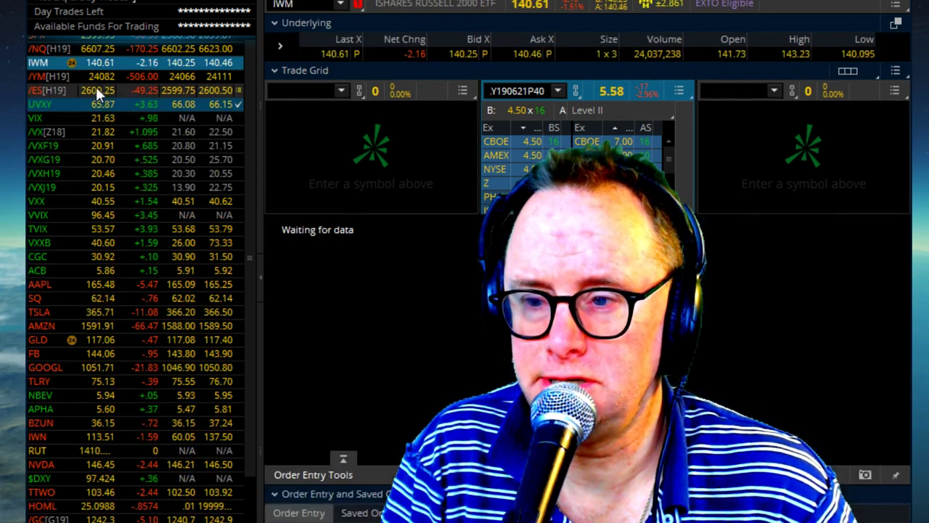
pyautogui.click(62, 116)
pyautogui.click(55, 89)
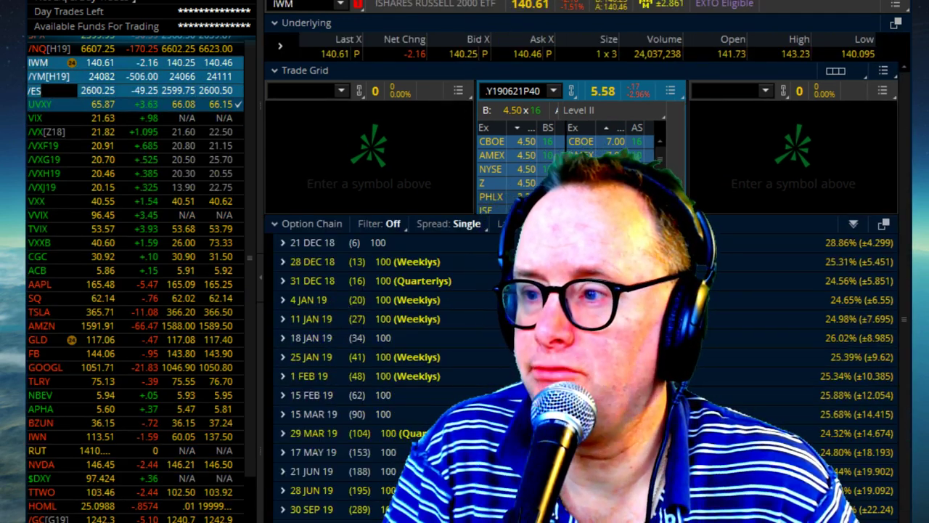
pyautogui.click(505, 3)
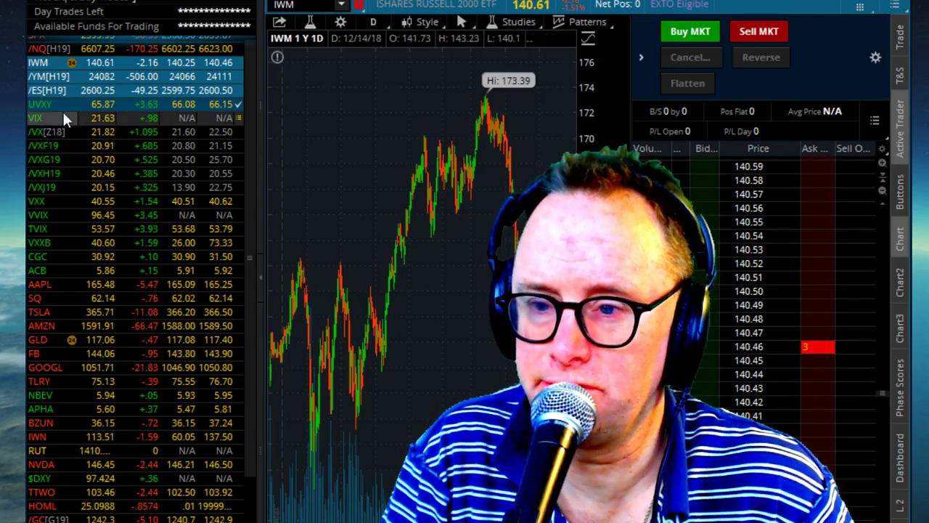
pyautogui.click(40, 90)
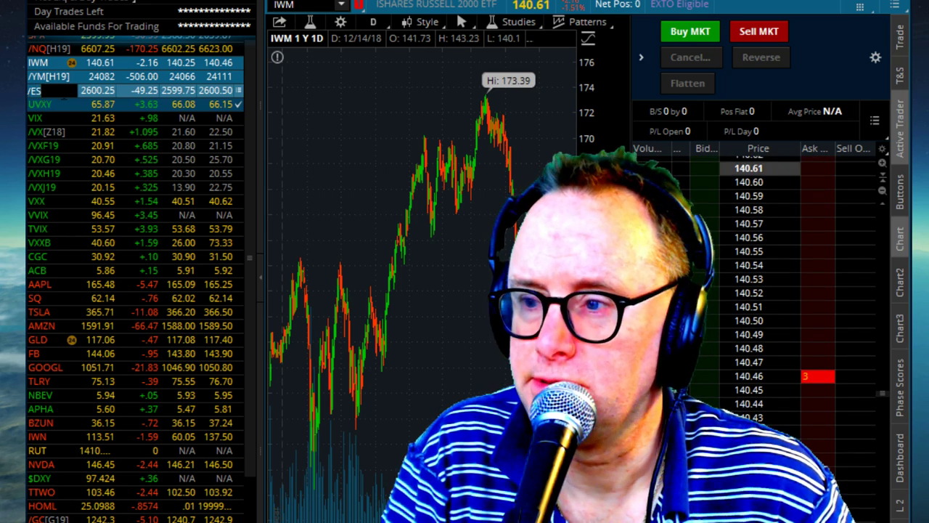
pyautogui.click(277, 4)
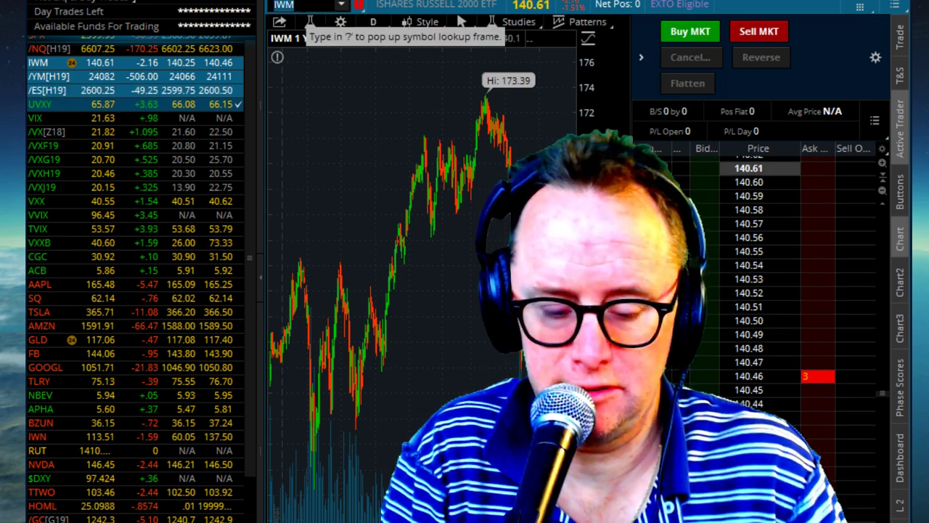
pyautogui.write('?ES')
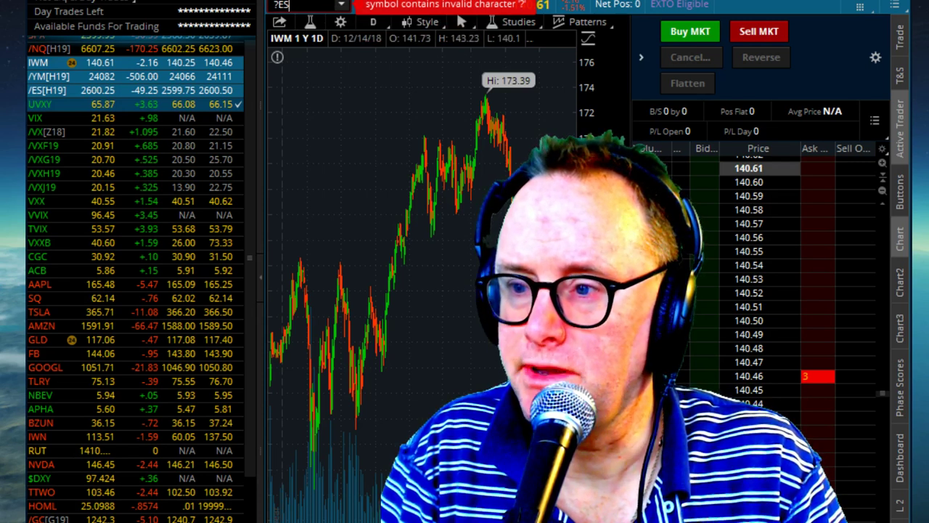
# - Load the E-mini S&P 500 futures chart by setting the chart symbol to /ES
pyautogui.doubleClick(294, 5)
pyautogui.write('?')
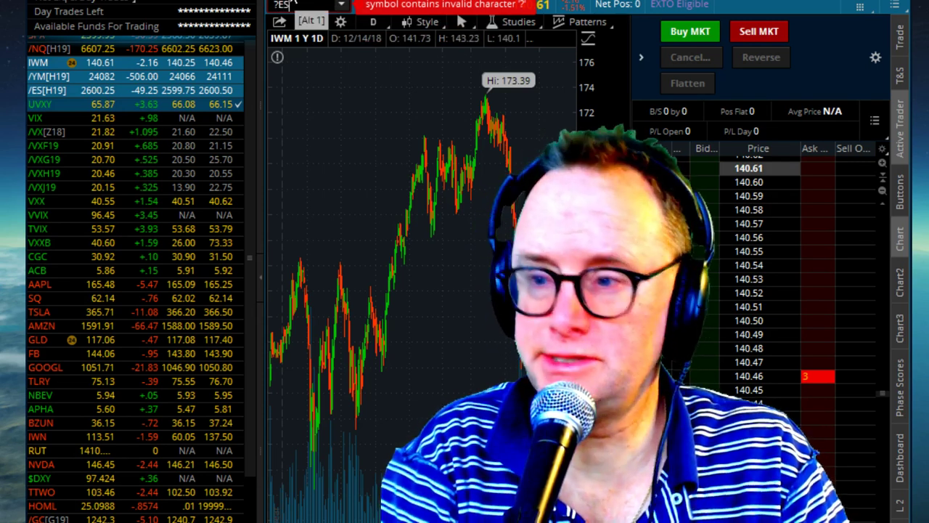
pyautogui.press('BackSpace')
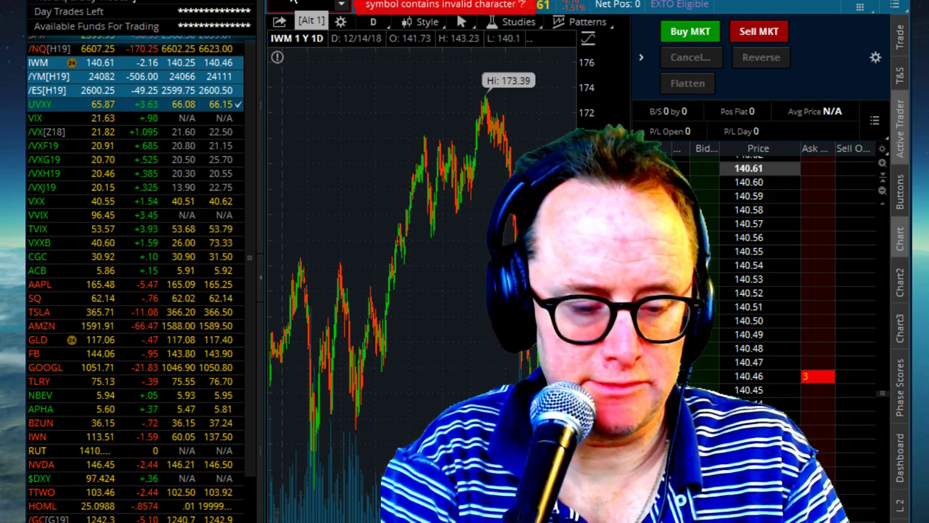
pyautogui.write('/ES')
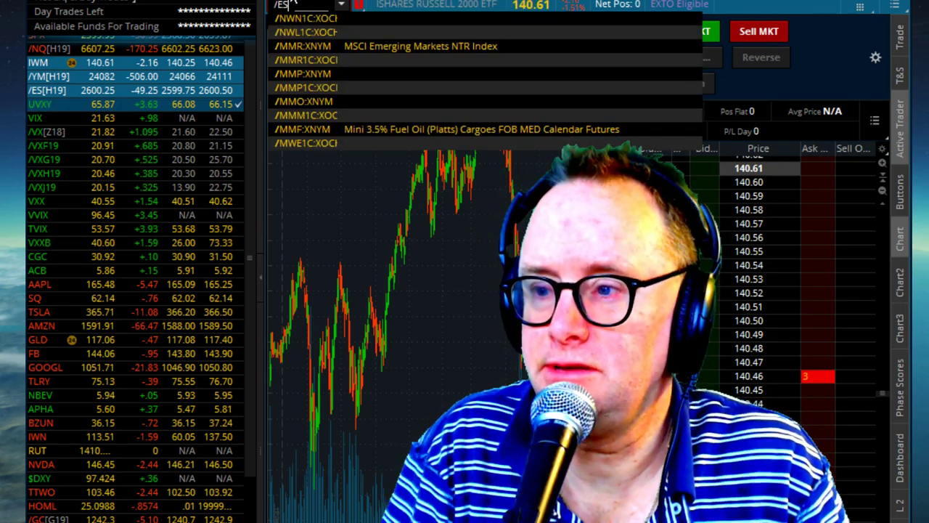
pyautogui.click(89, 85)
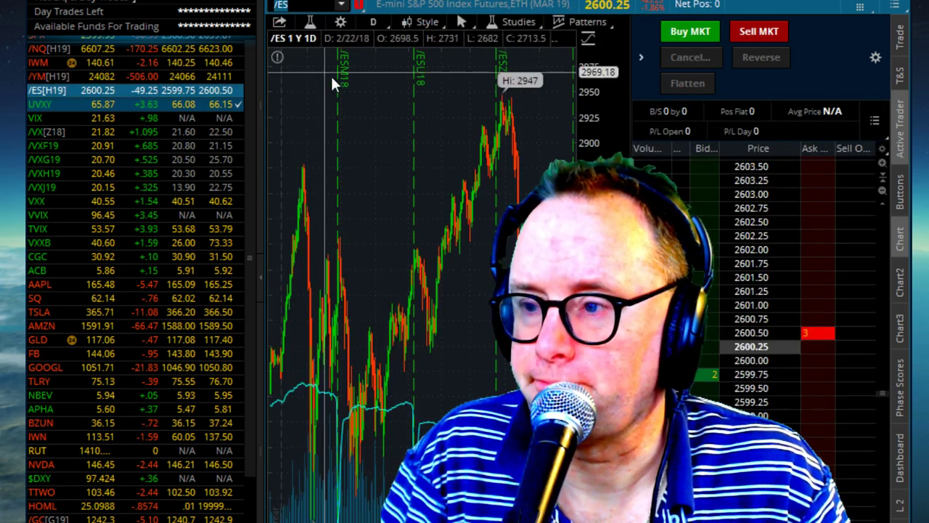
# - View the /ES chart with the 5-day 15-minute time frame and with the 5-day 5-minute time frame
pyautogui.click(371, 20)
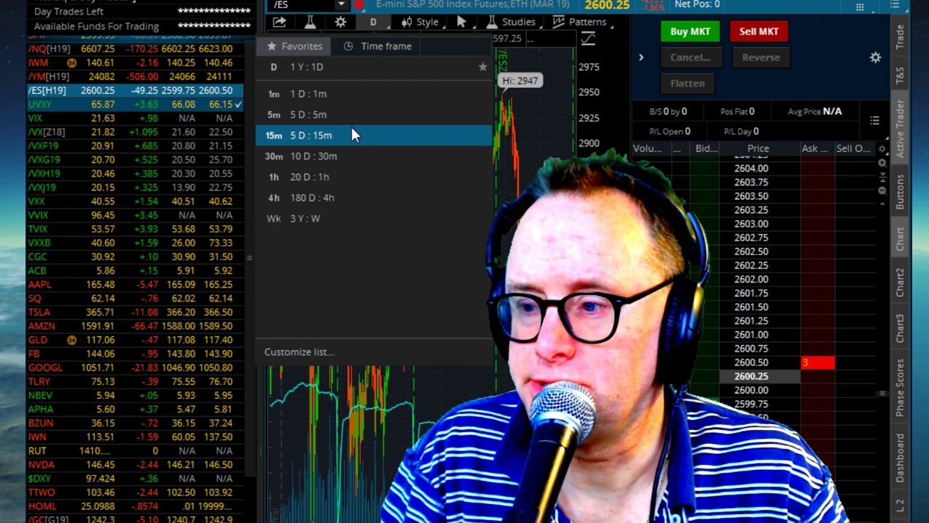
pyautogui.click(351, 132)
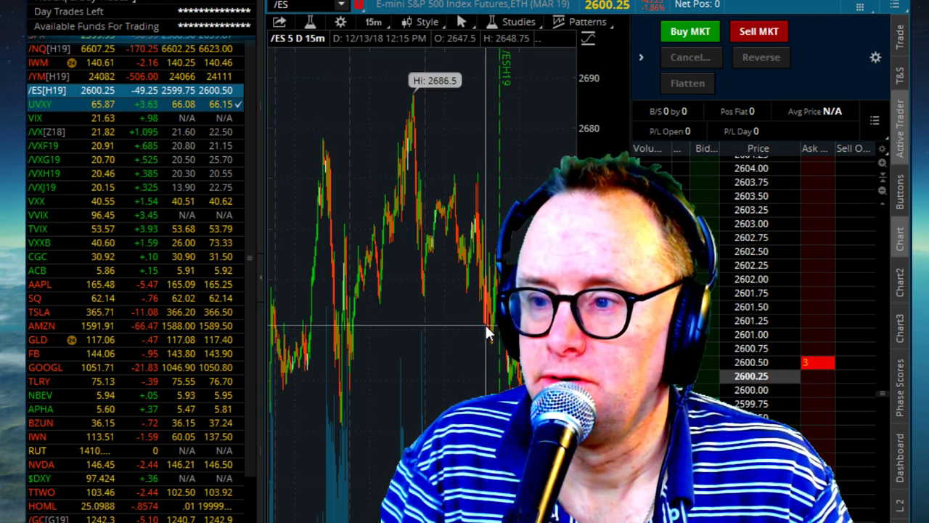
pyautogui.click(381, 20)
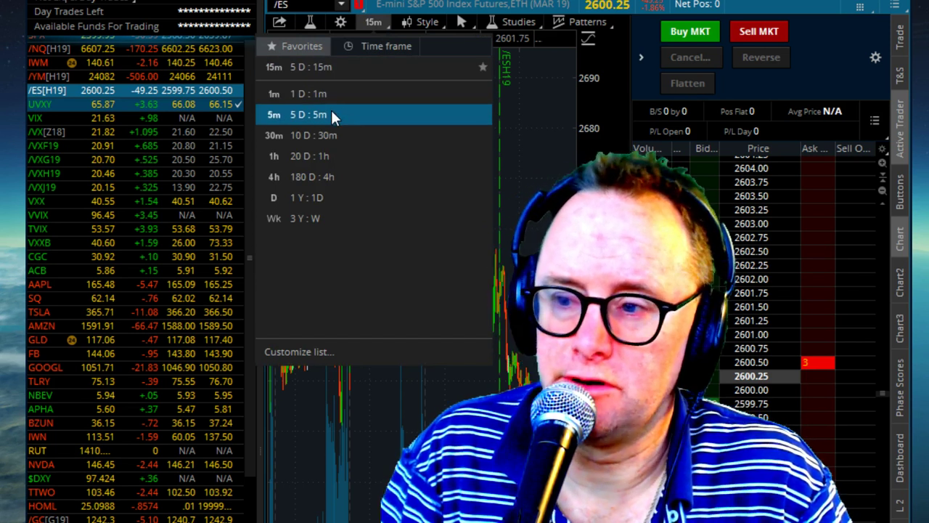
pyautogui.click(331, 113)
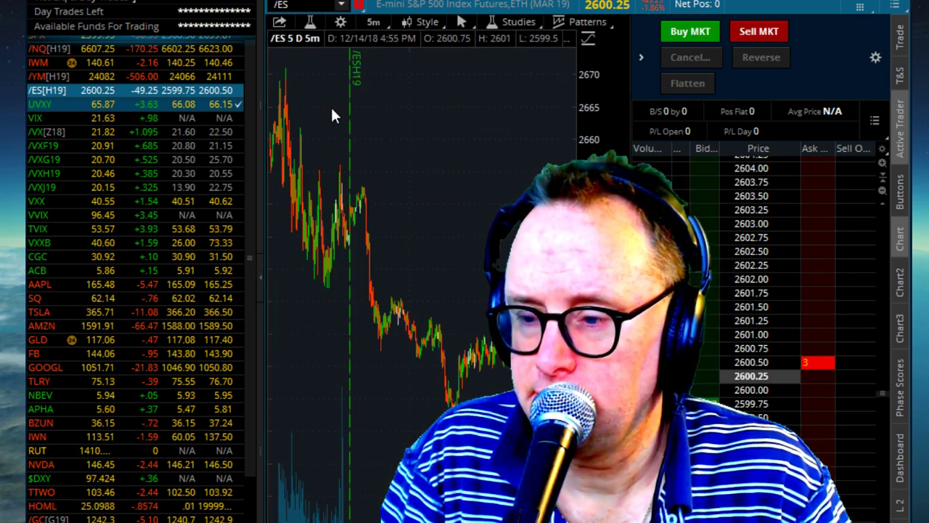
# - Set the /ES chart to the 20-day 1-hour time frame
pyautogui.click(338, 7)
pyautogui.click(340, 8)
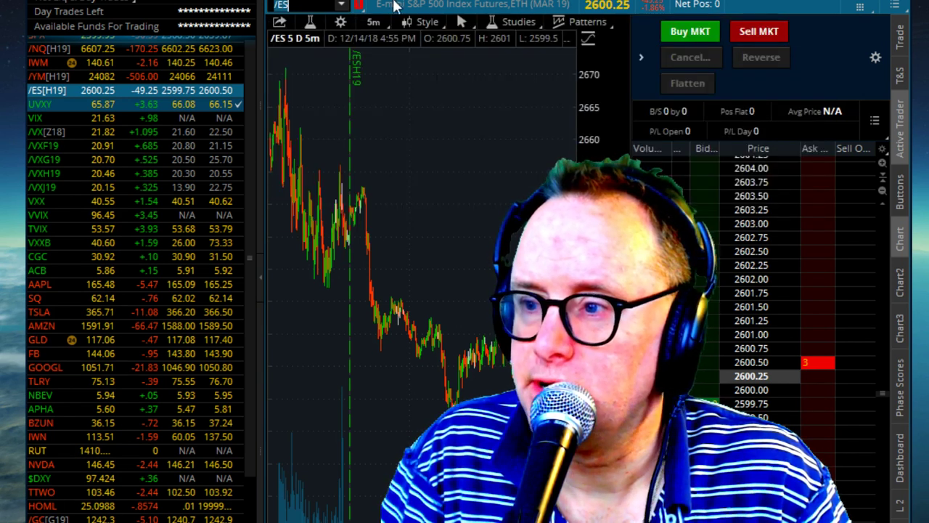
pyautogui.click(371, 24)
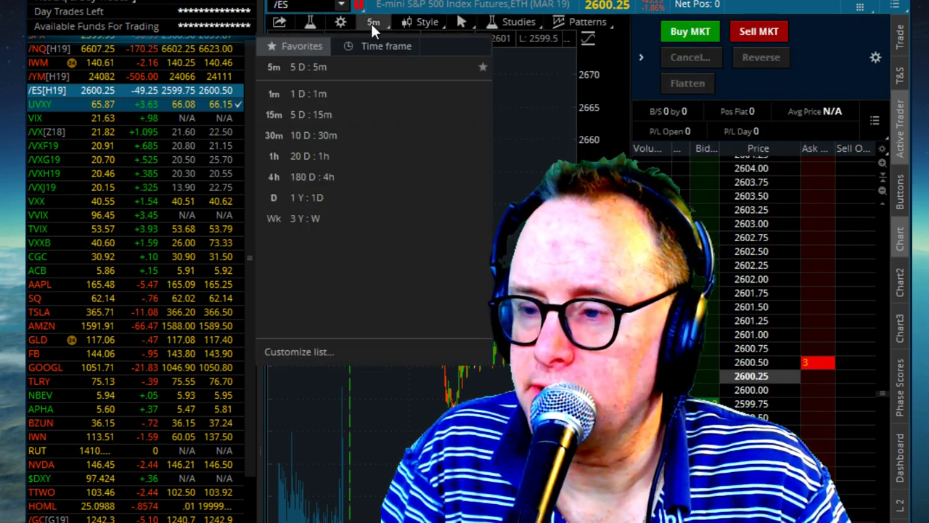
pyautogui.click(338, 155)
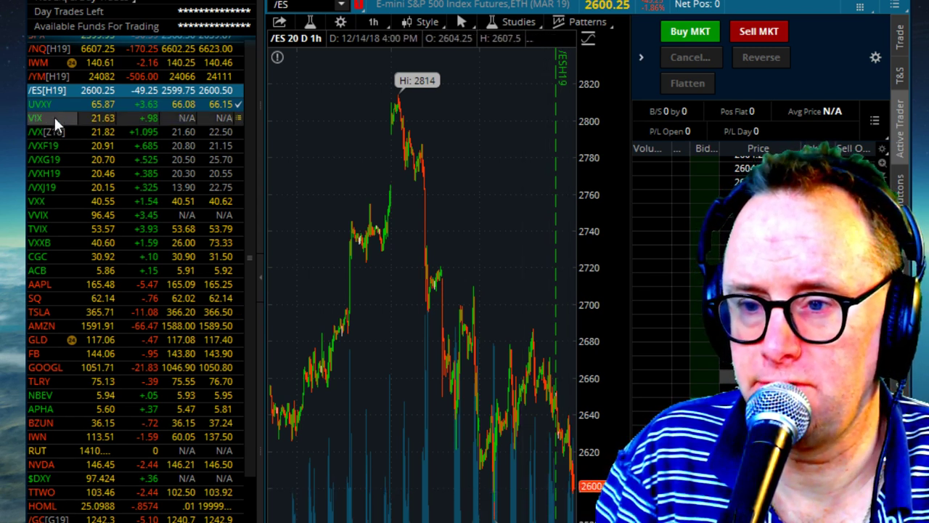
# - View the 1-hour charts of /YM, /NQ and IWM from the watchlist
pyautogui.click(47, 76)
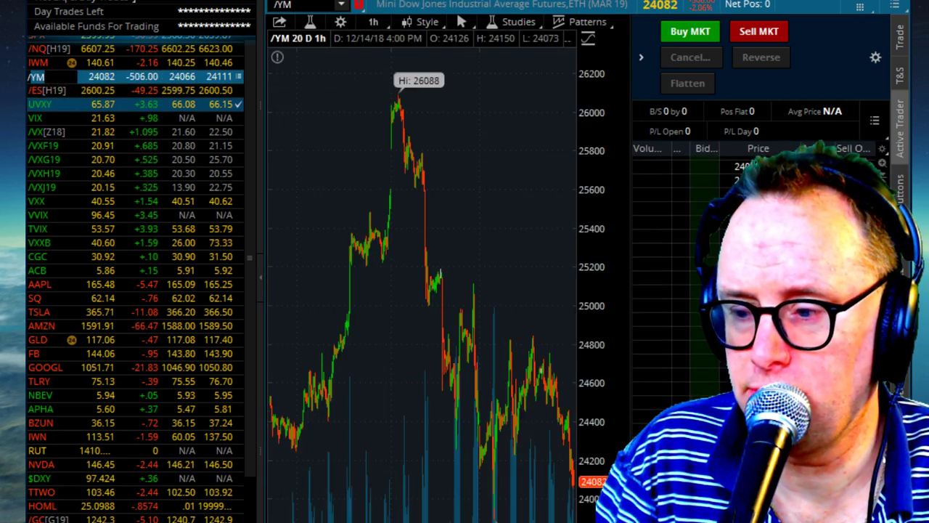
pyautogui.click(46, 50)
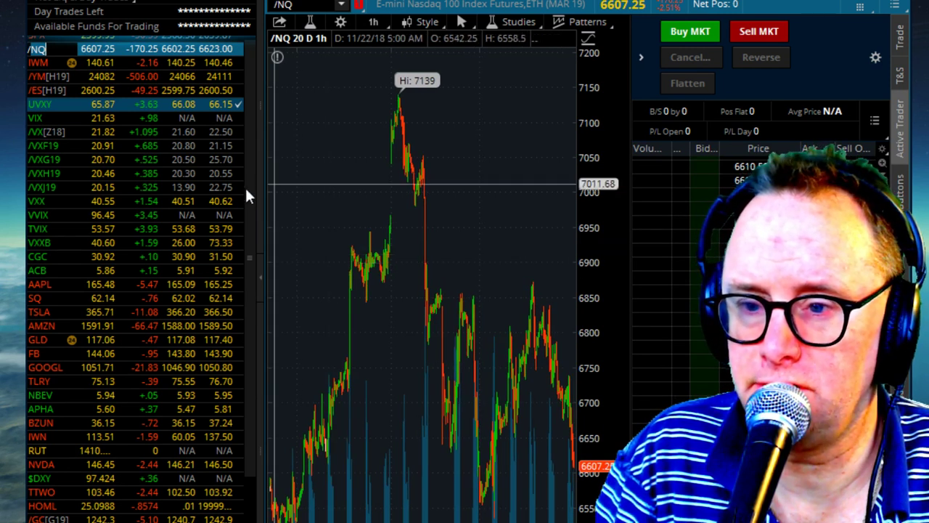
pyautogui.click(43, 63)
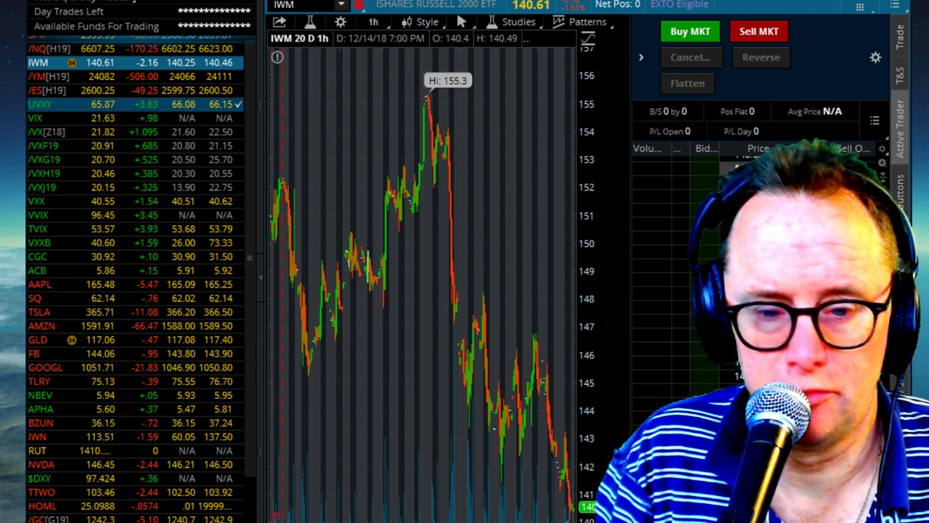
# - Switch to the StockTrader.com page in the browser and examine the Short, UltraShort and UltraPro MarketCap ETF table
pyautogui.hotkey('alt', 'Tab')
pyautogui.scroll(-5, 360, 234)
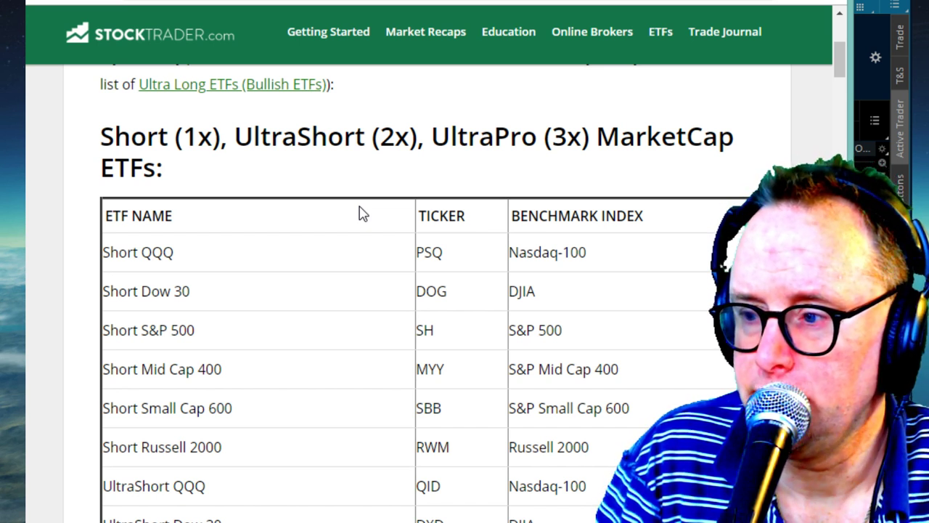
pyautogui.scroll(-1, 363, 212)
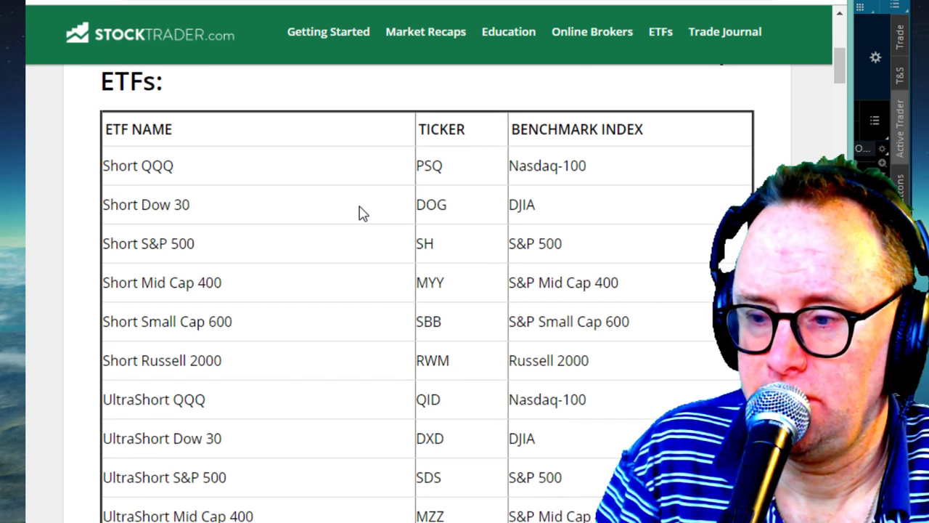
pyautogui.scroll(-1, 363, 213)
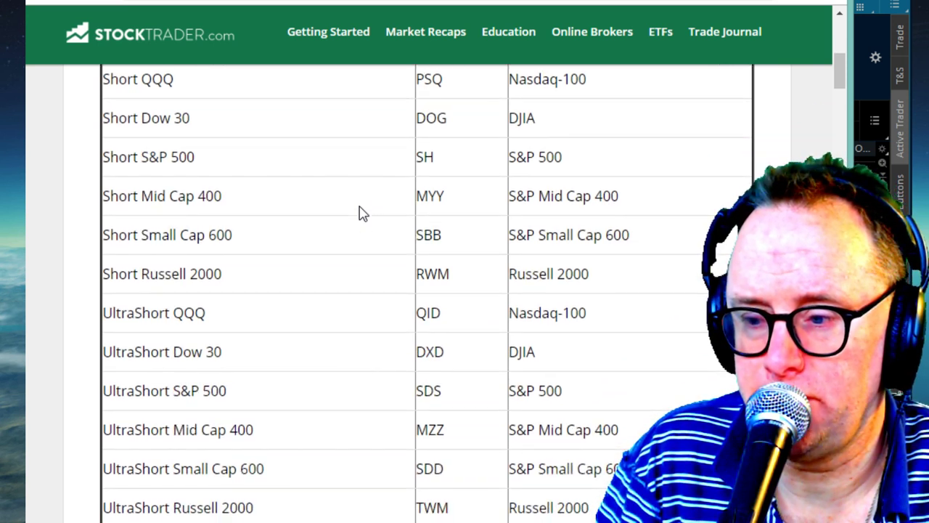
pyautogui.scroll(-2, 363, 212)
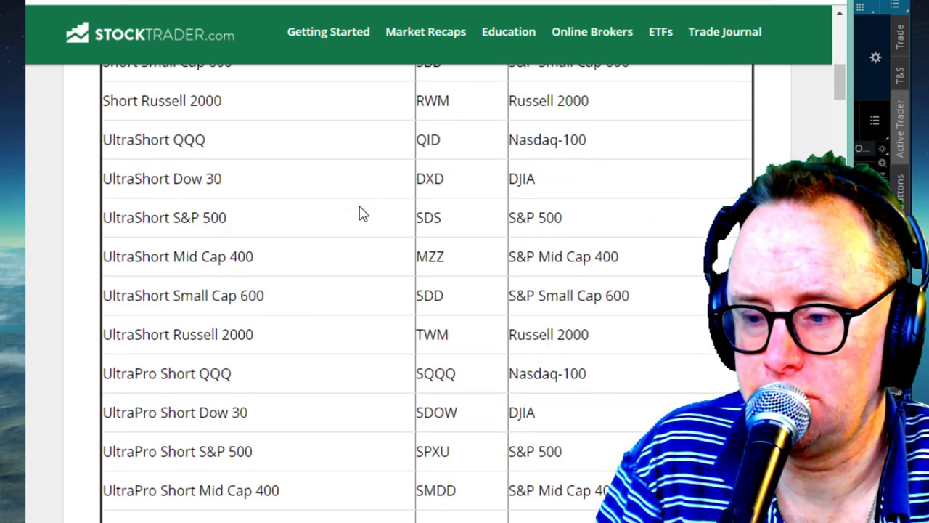
# - Examine the UltraShort style and sector, international, and gold and silver tables, and the Direxion 3x Inverse ETFs list
pyautogui.scroll(-5, 363, 213)
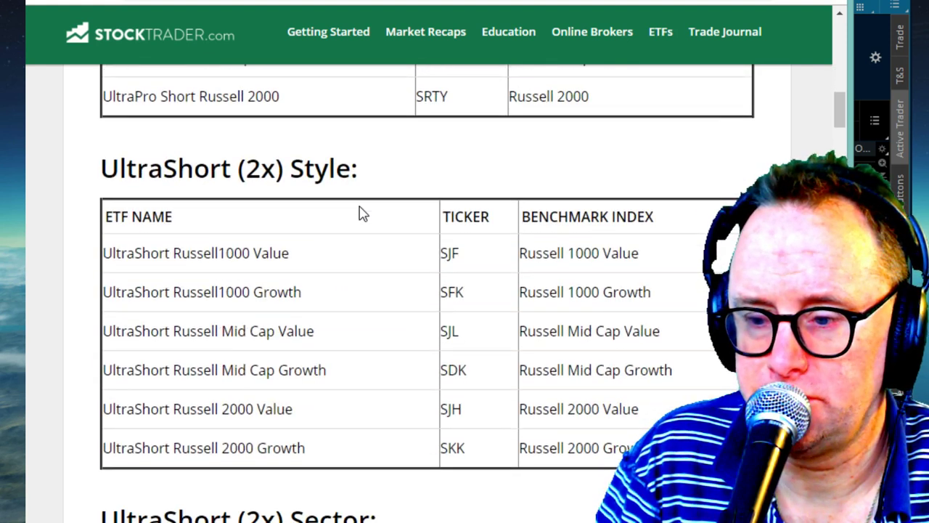
pyautogui.scroll(-5, 362, 212)
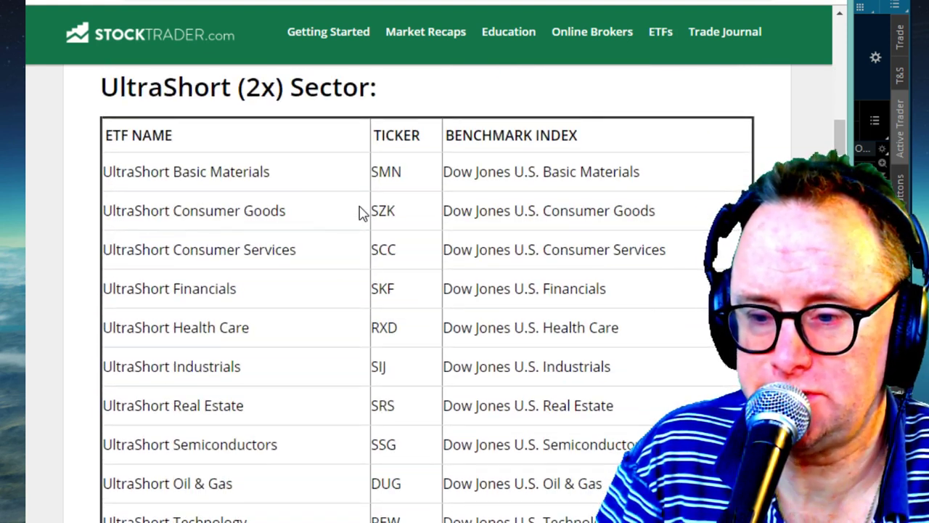
pyautogui.scroll(-2, 363, 213)
pyautogui.scroll(-4, 363, 213)
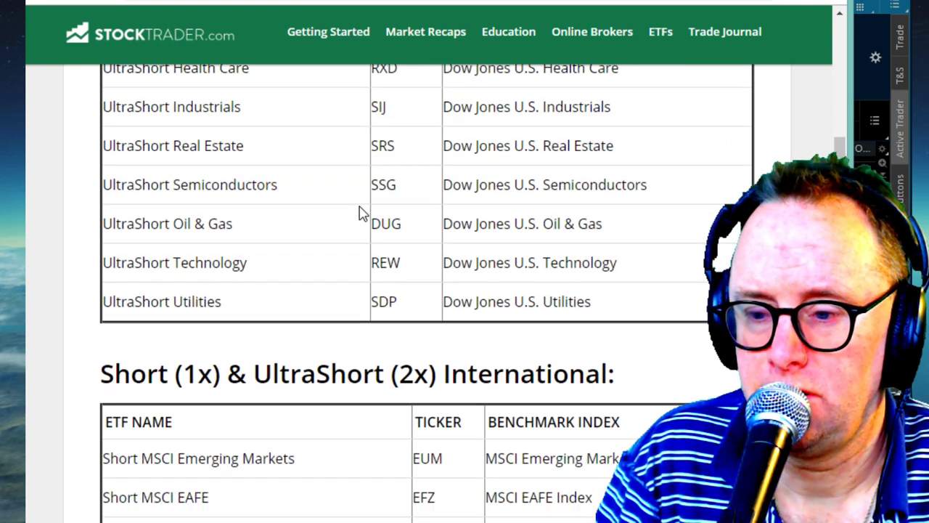
pyautogui.scroll(-2, 360, 206)
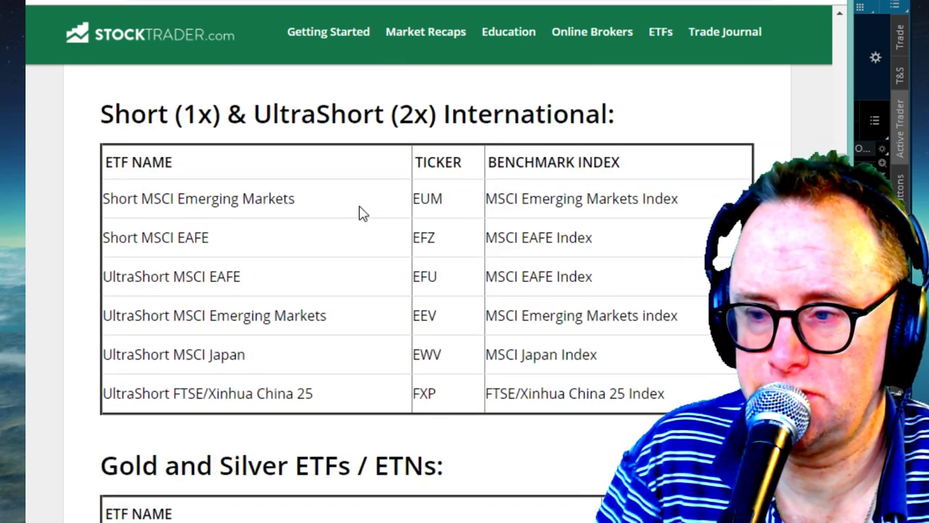
pyautogui.scroll(-2, 360, 205)
pyautogui.scroll(-6, 361, 206)
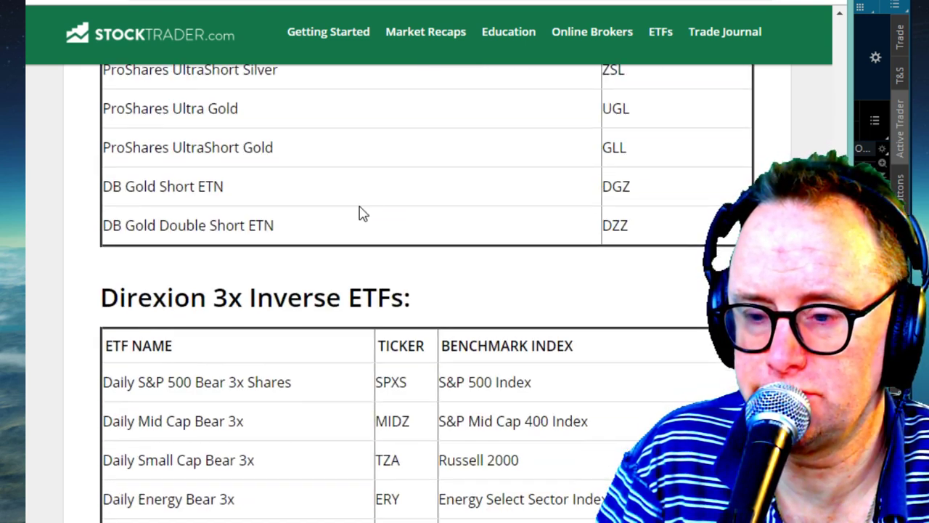
pyautogui.scroll(2, 360, 205)
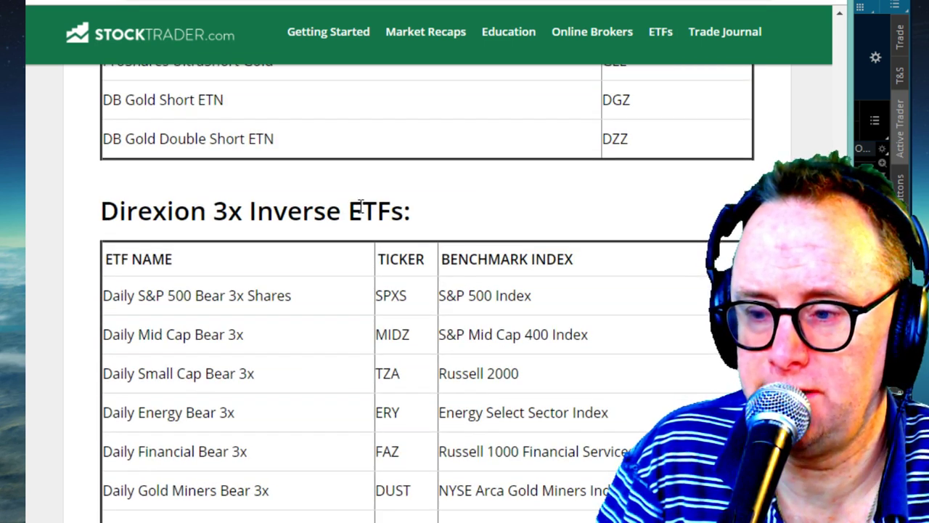
pyautogui.scroll(-1, 361, 206)
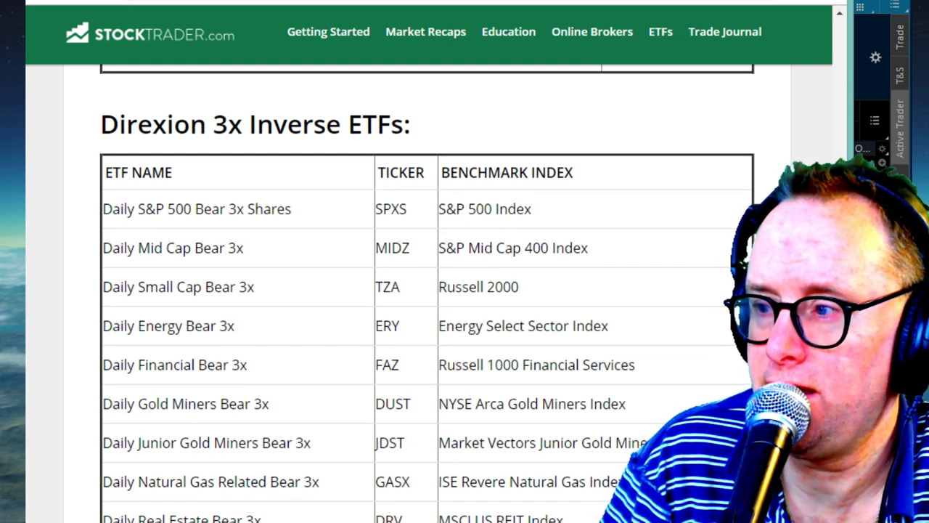
# - Switch to thinkorswim and chart TZA on the 1-year daily time frame
pyautogui.hotkey('alt', 'Tab')
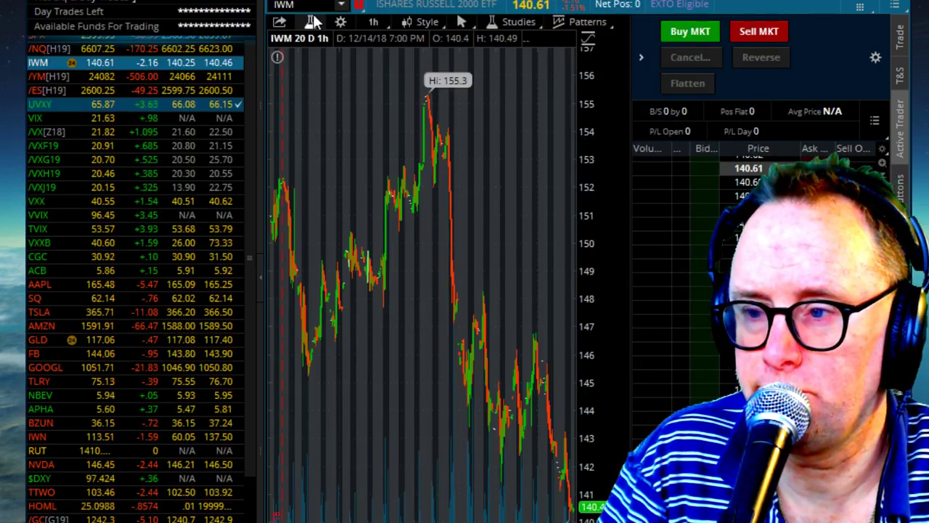
pyautogui.write('T')
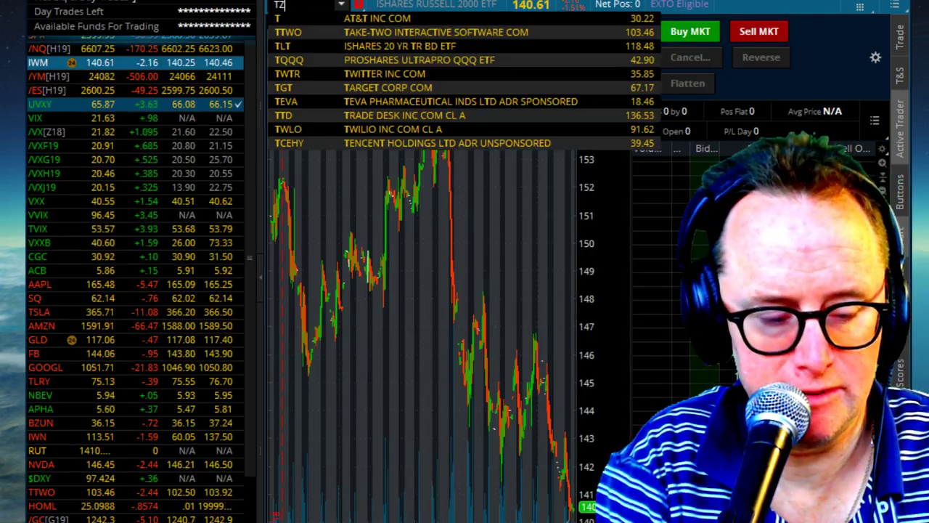
pyautogui.write('ZA')
pyautogui.press('Return')
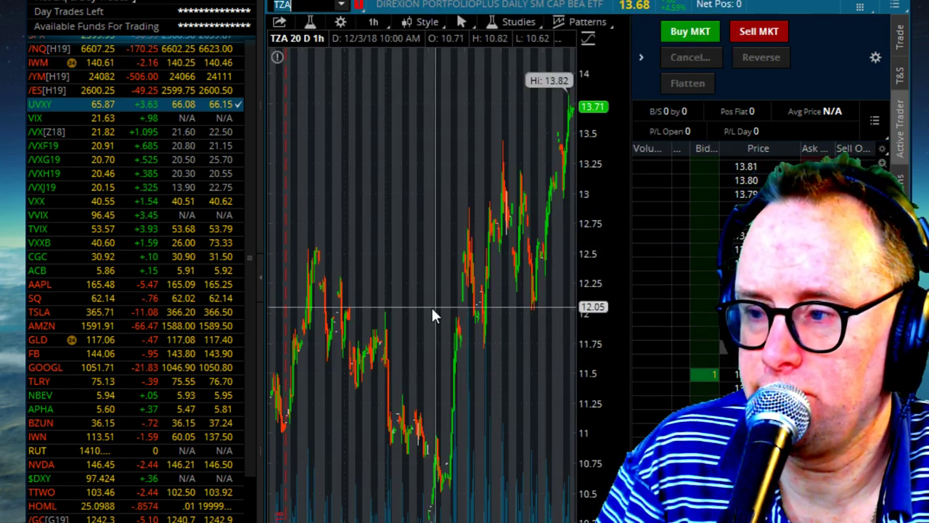
pyautogui.click(374, 22)
pyautogui.click(292, 200)
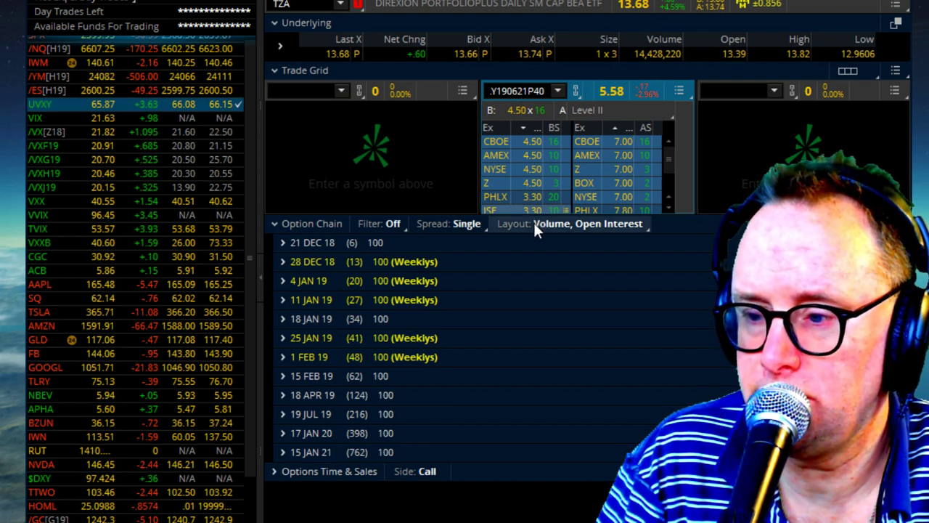
# - Examine the call volume, open interest and prices for the 21 DEC 18 expiration in TZA's option chain
pyautogui.click(283, 243)
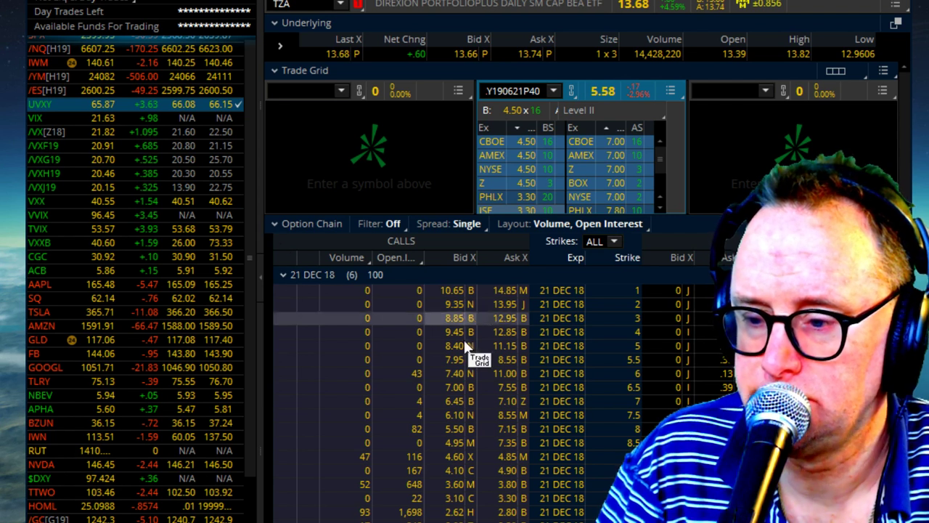
pyautogui.scroll(-3, 471, 354)
pyautogui.scroll(-1, 466, 348)
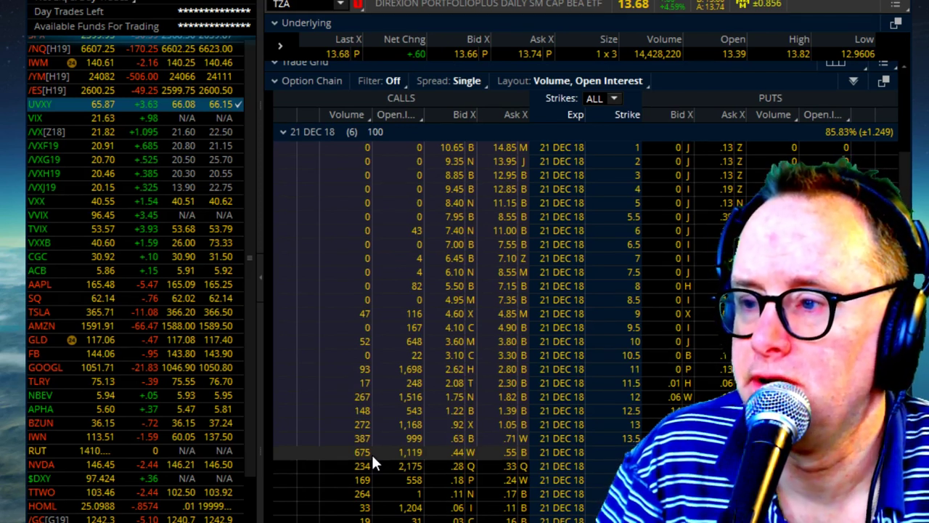
pyautogui.scroll(-1, 371, 452)
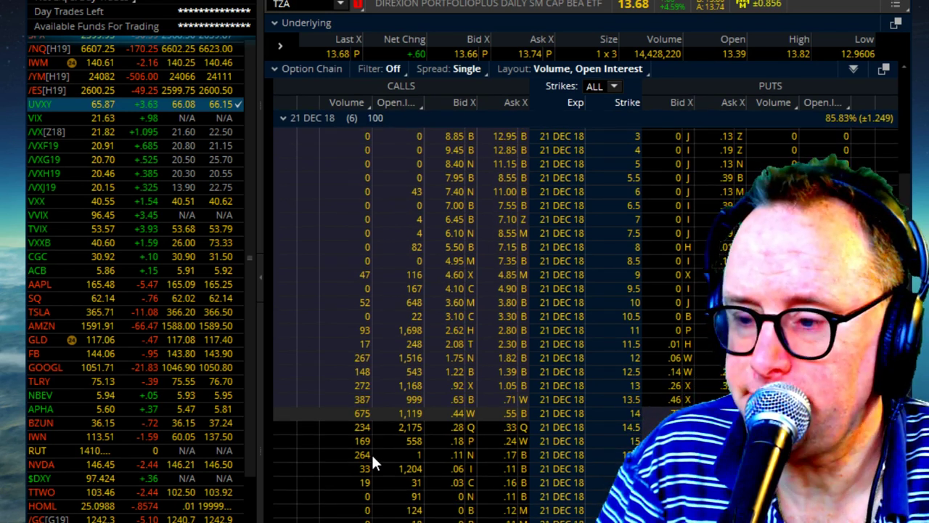
pyautogui.click(282, 118)
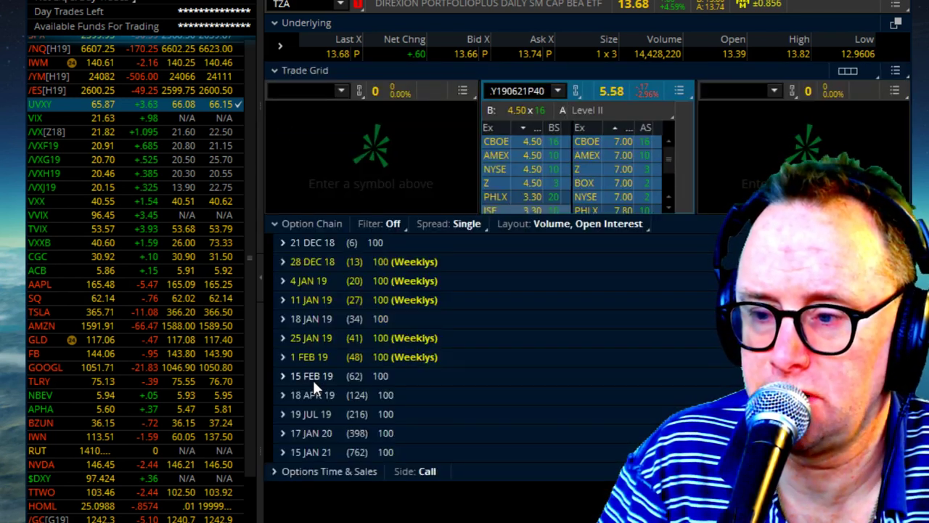
# - Set up a TZA 18 JAN 19 call vertical order, buying the 14 strike and selling the 16 strike
pyautogui.click(283, 318)
pyautogui.scroll(-2, 370, 370)
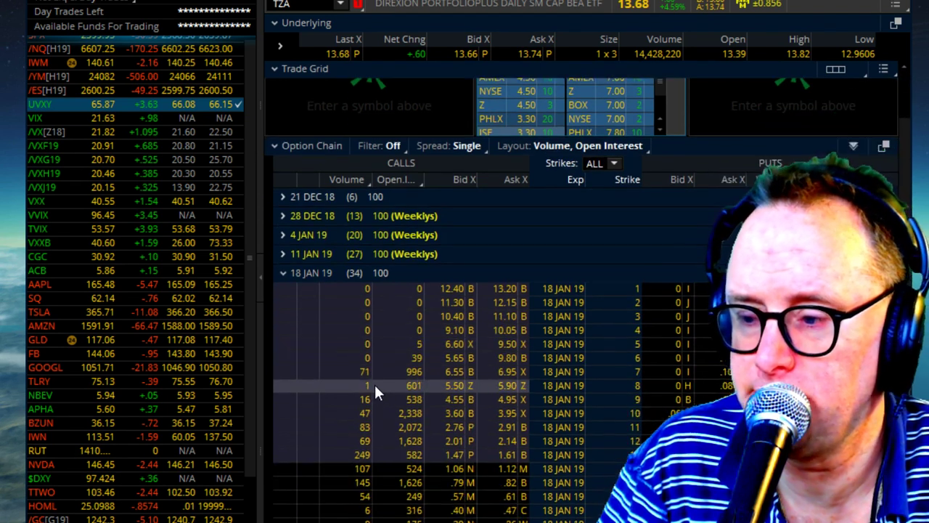
pyautogui.scroll(-1, 376, 388)
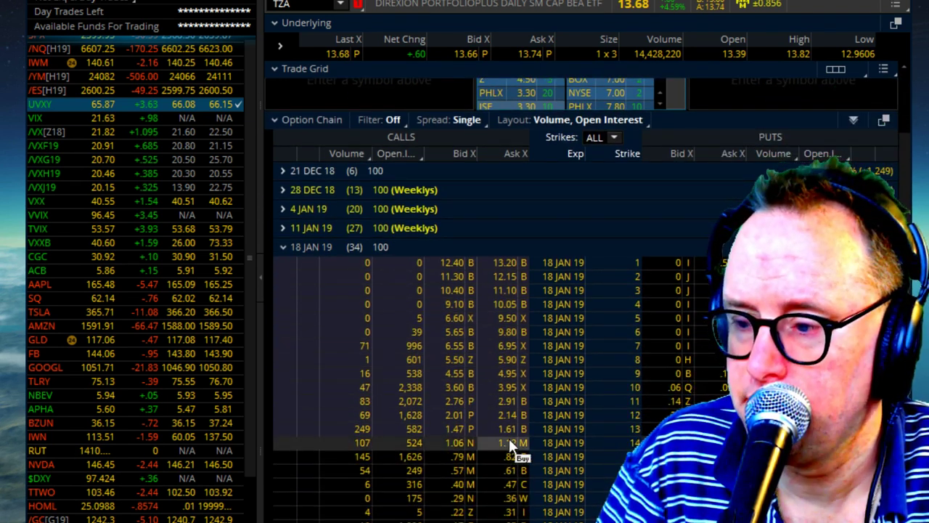
pyautogui.click(510, 441)
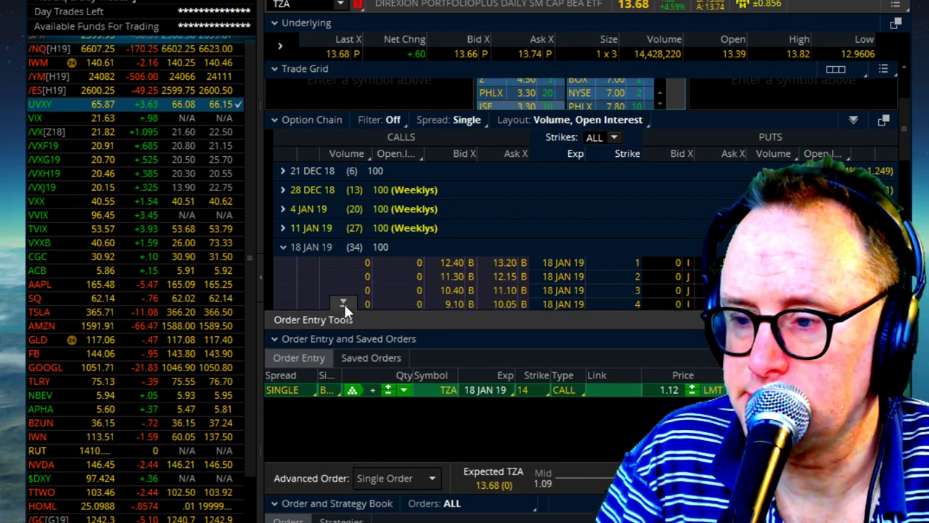
pyautogui.click(343, 302)
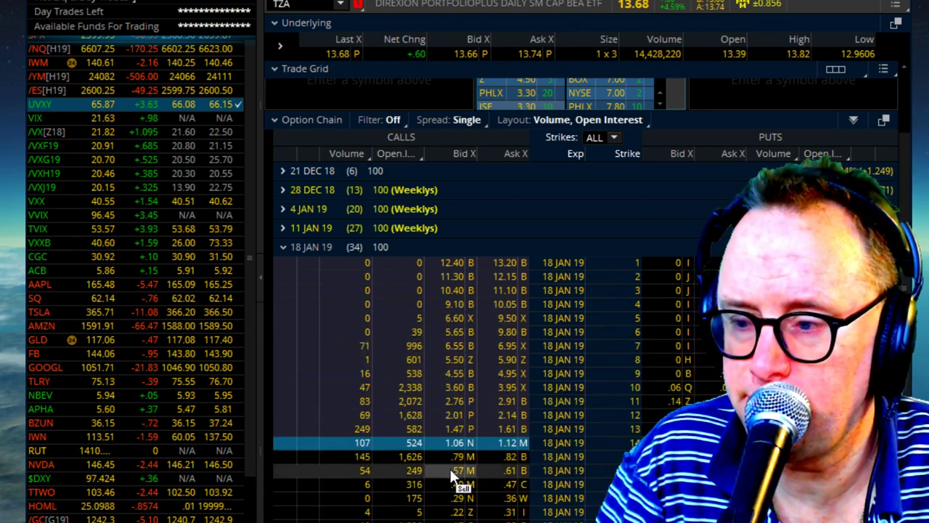
pyautogui.keyDown('ctrl'); pyautogui.click(450, 471); pyautogui.keyUp('ctrl')
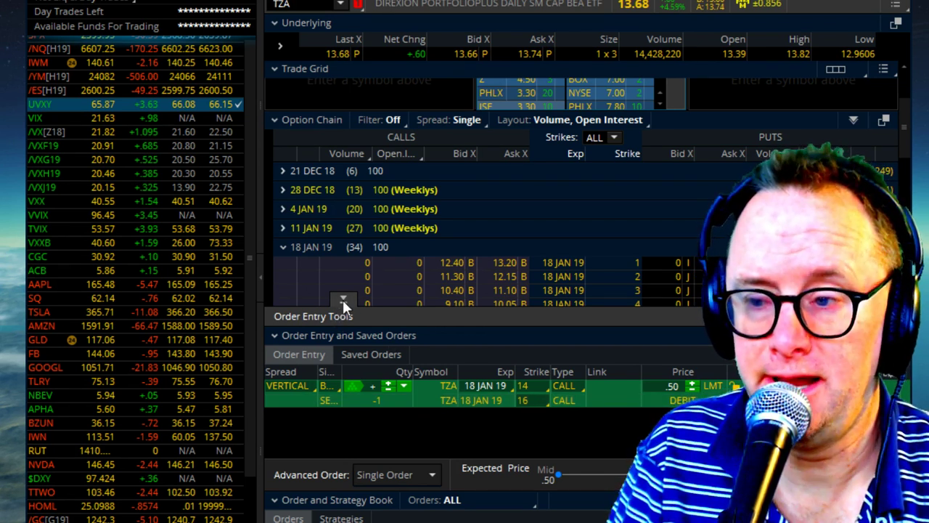
pyautogui.click(343, 300)
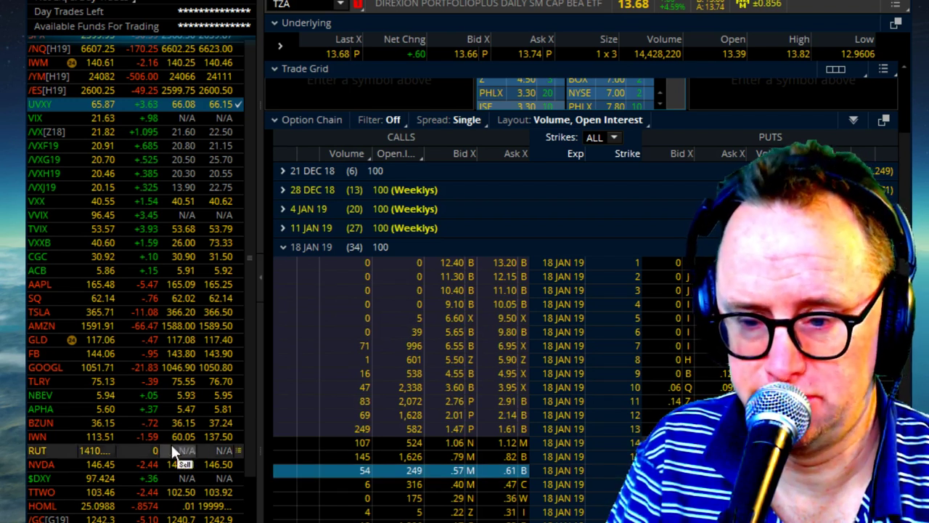
# - Load SBB on the trade page to check its option chain
pyautogui.scroll(-3, 158, 436)
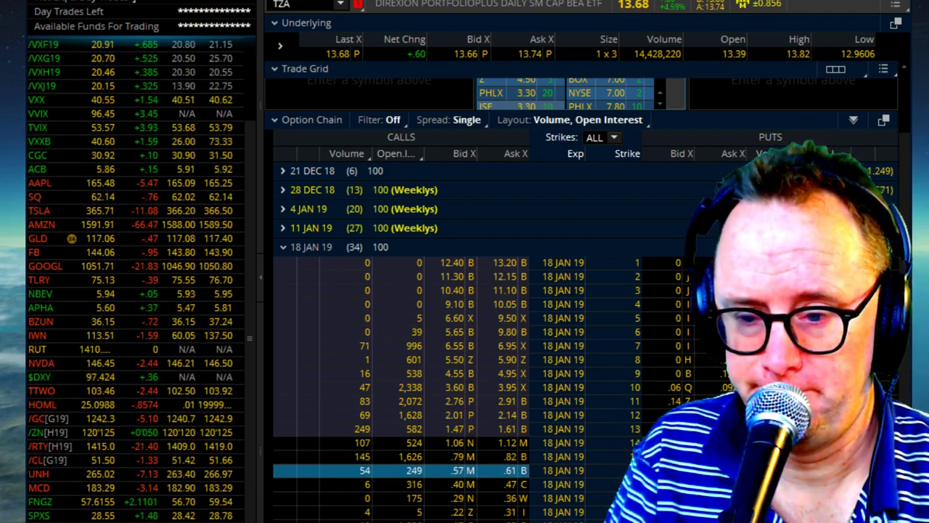
pyautogui.write('SBB')
pyautogui.press('Return')
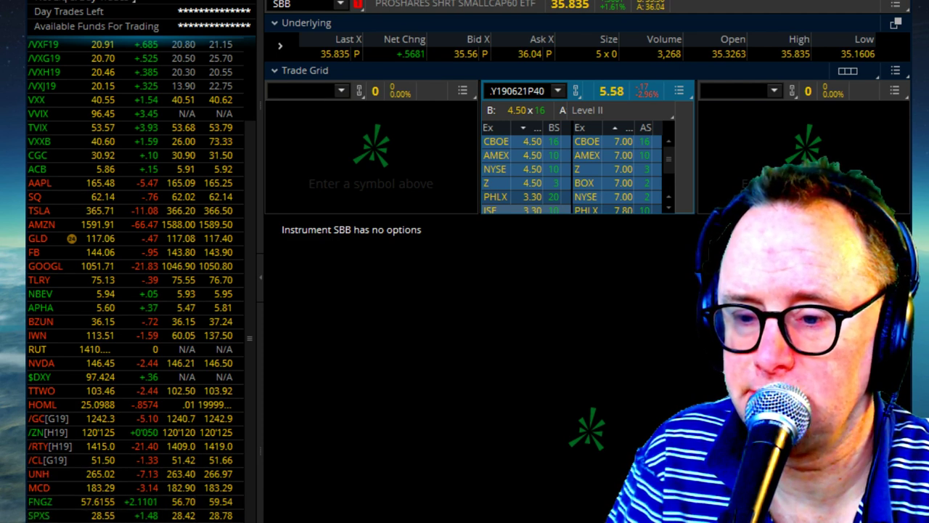
# - Load SPXS from the watchlist and review its 18 JAN 19 option chain and 1-year daily chart
pyautogui.click(39, 516)
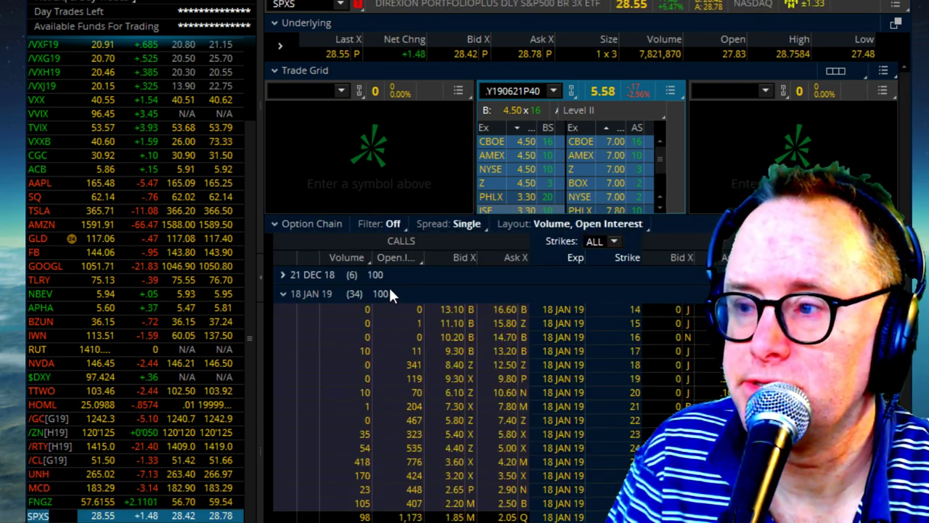
pyautogui.scroll(-3, 390, 293)
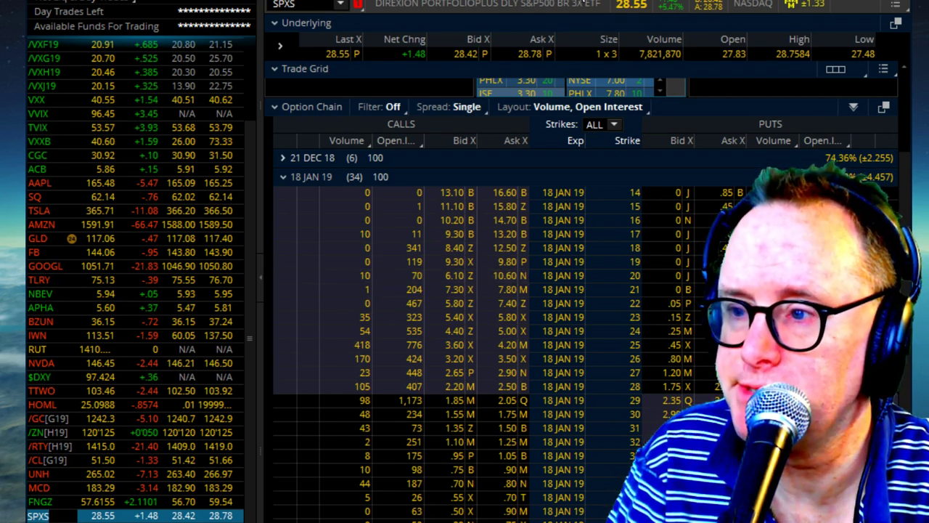
pyautogui.click(583, 4)
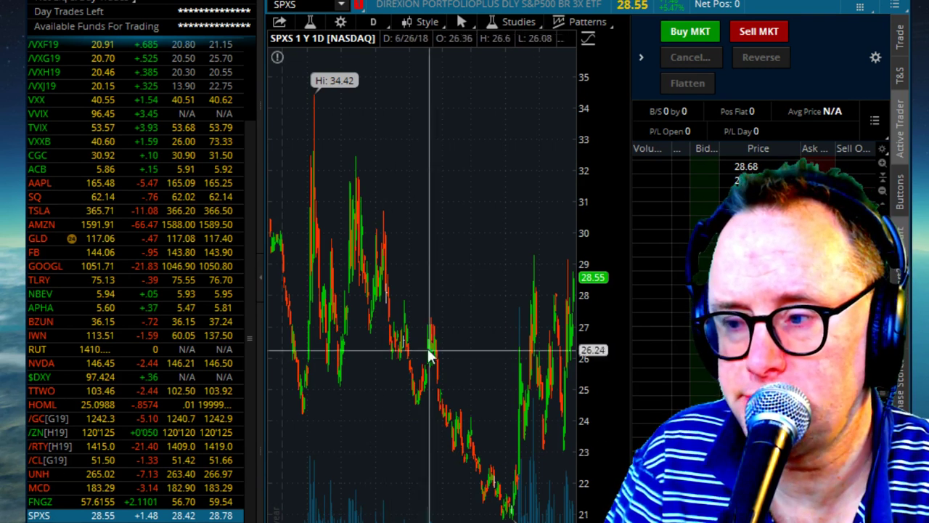
pyautogui.click(450, 3)
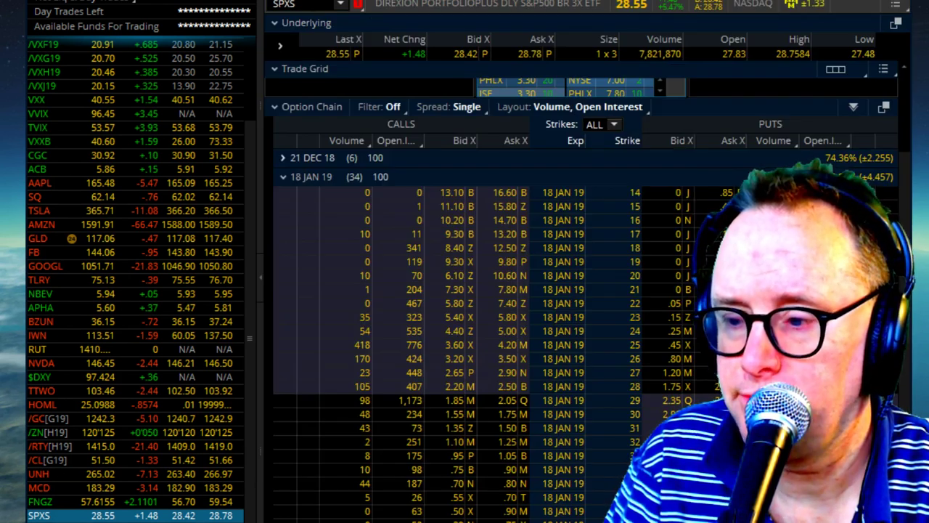
pyautogui.scroll(-2, 458, 465)
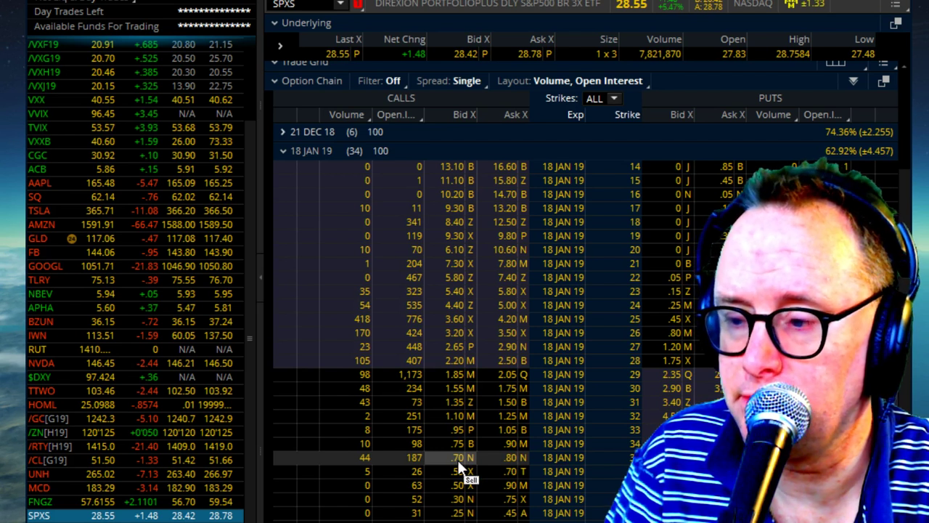
# - Set up an SPXS 18 JAN 19 call vertical order, buying the 31 strike and selling the 33 strike
pyautogui.click(504, 397)
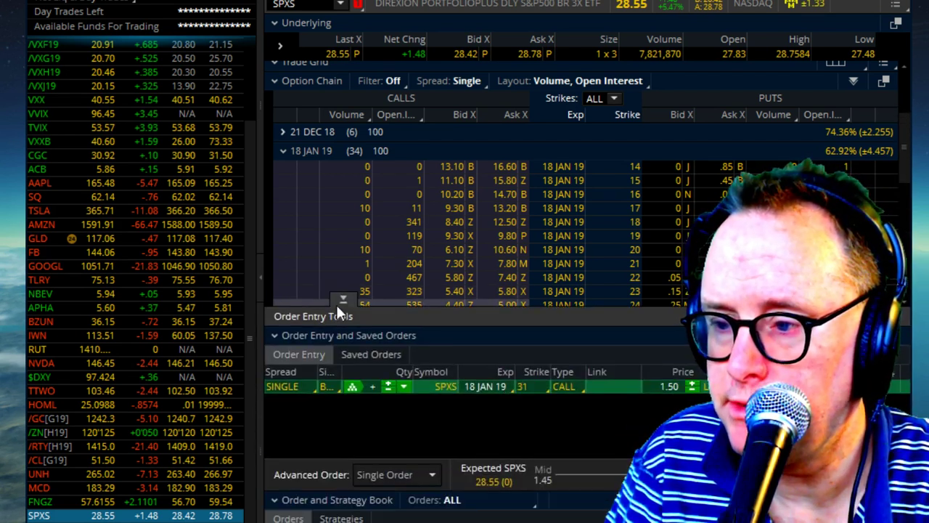
pyautogui.click(339, 300)
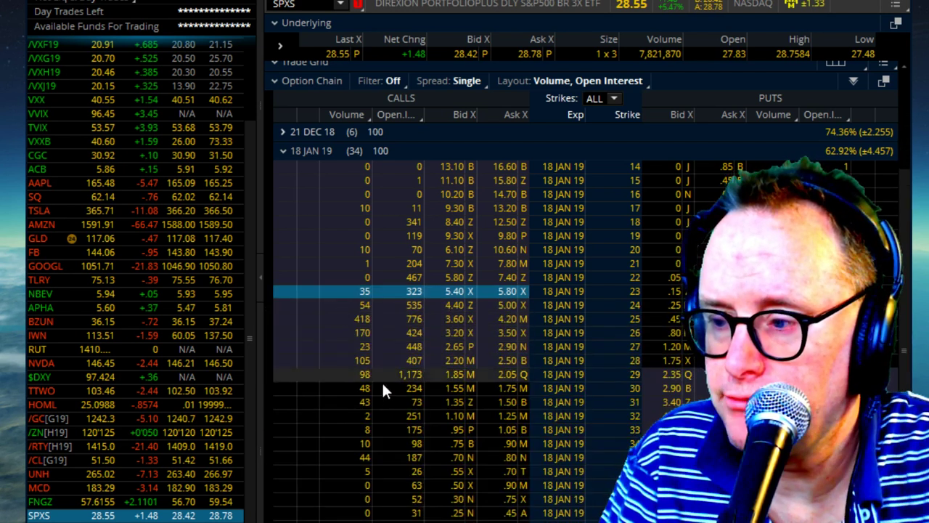
pyautogui.keyDown('ctrl'); pyautogui.click(451, 429); pyautogui.keyUp('ctrl')
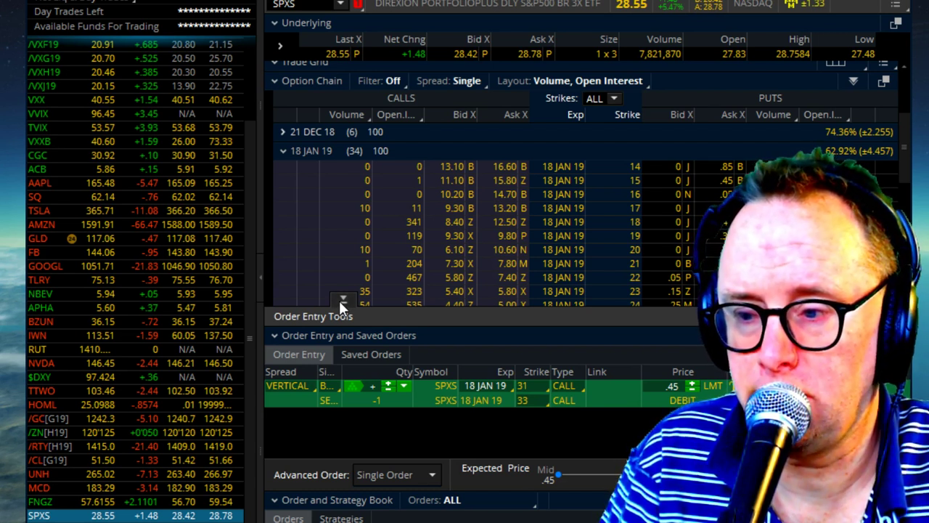
pyautogui.click(341, 300)
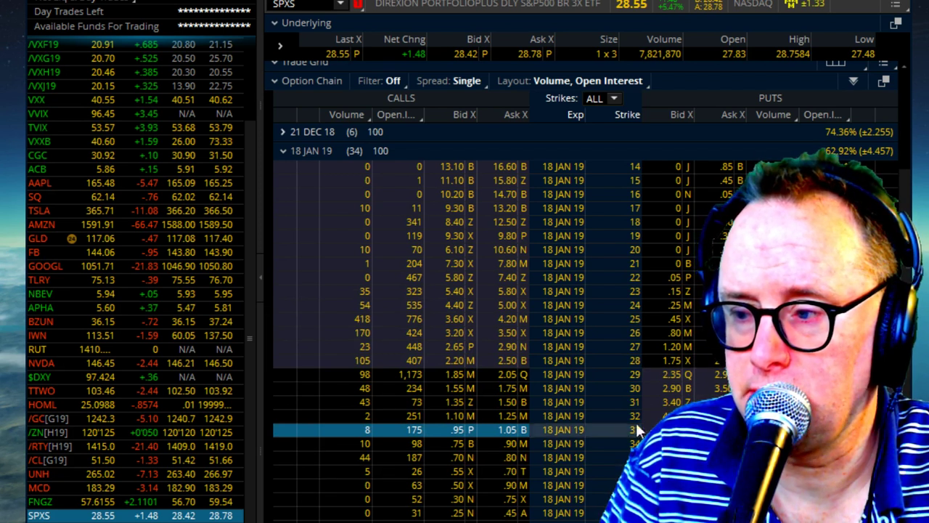